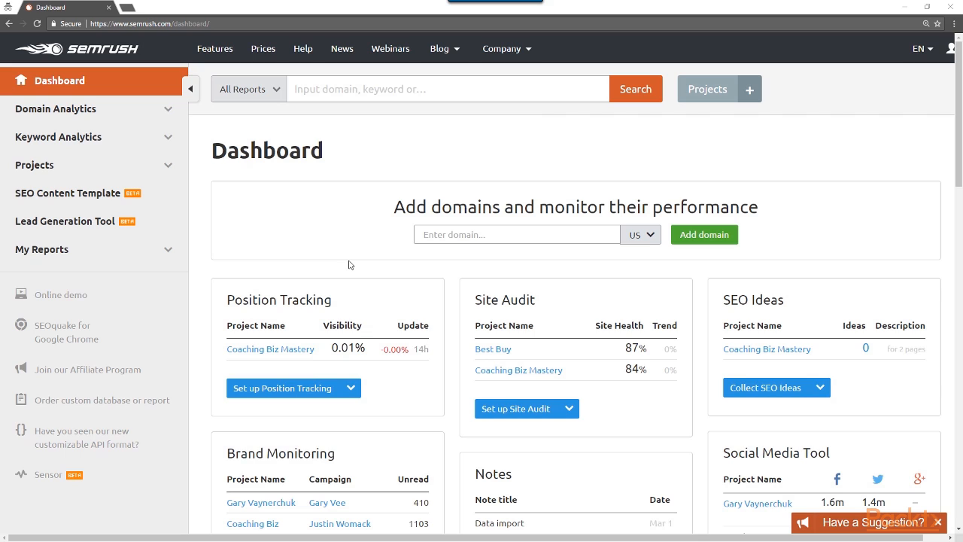
Search all reports for the keyword "health coach" and open its Ads History report
{"action": "left_click", "coordinate": [384, 94]}
{"action": "type", "text": "health coach"}
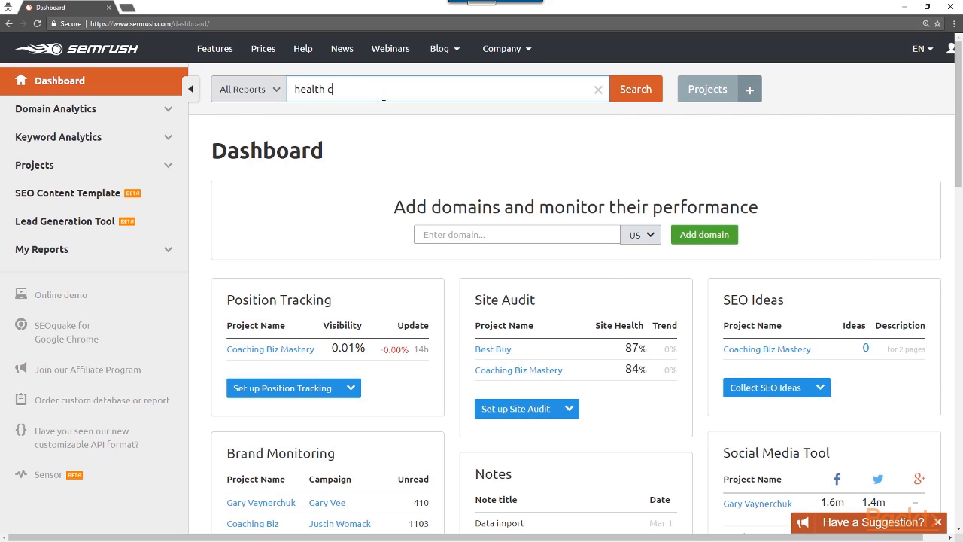
{"action": "key", "text": "Return"}
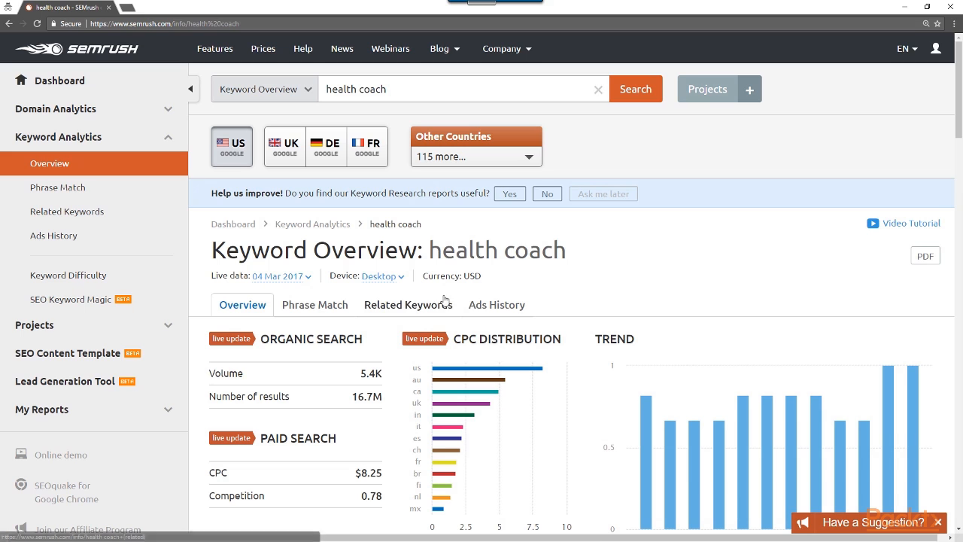
{"action": "left_click", "coordinate": [486, 307]}
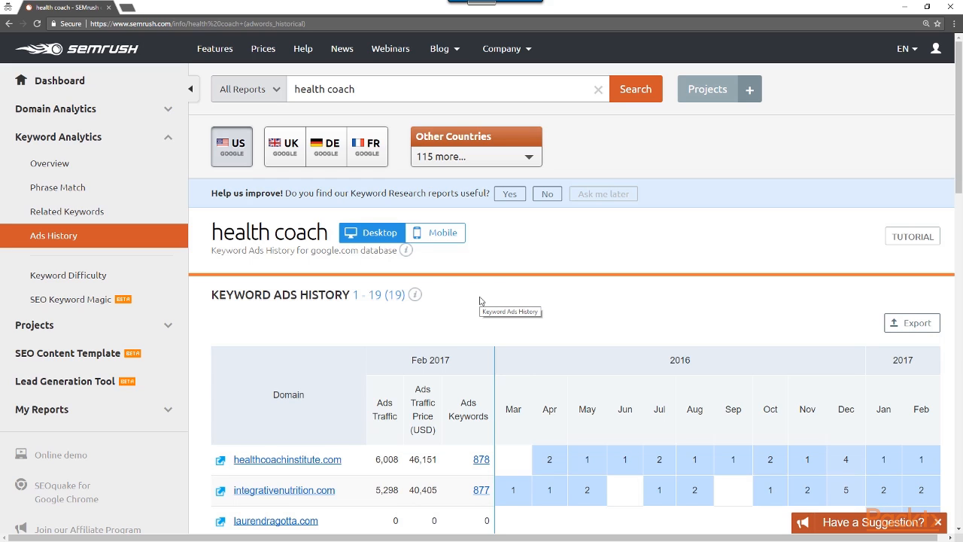
Open the list of paid ads keywords for integrativenutrition.com from the keyword ads history table
{"action": "scroll", "coordinate": [478, 279], "scroll_direction": "down", "scroll_amount": 1}
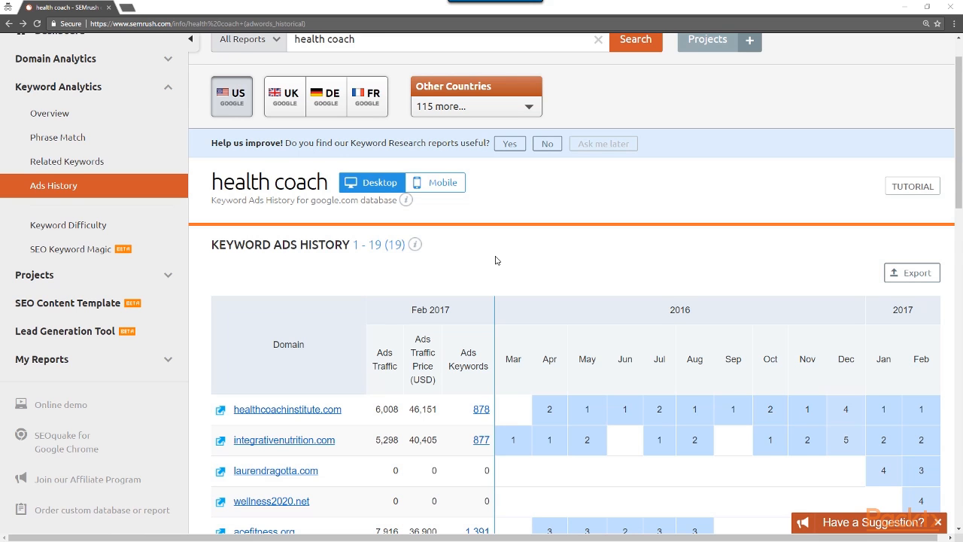
{"action": "scroll", "coordinate": [494, 261], "scroll_direction": "down", "scroll_amount": 2}
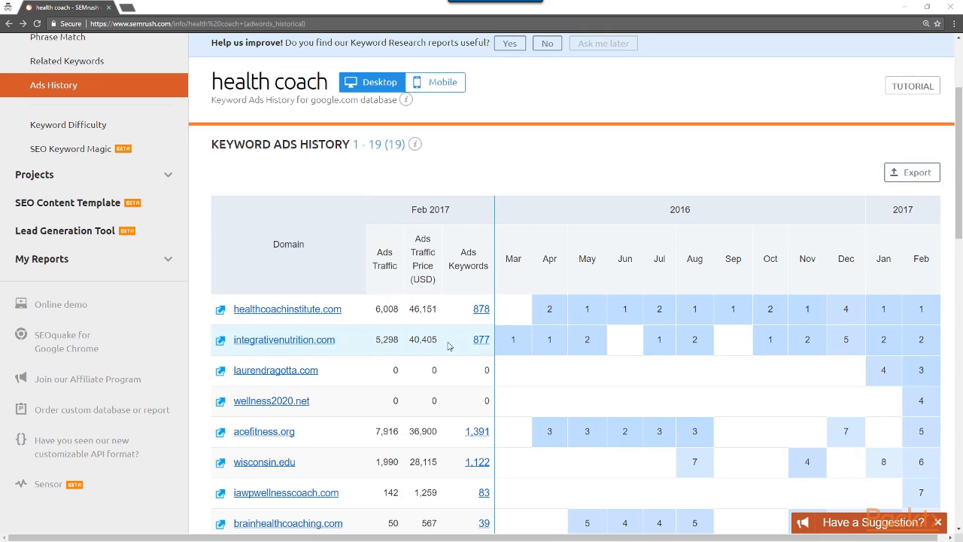
{"action": "mouse_move", "coordinate": [467, 277]}
{"action": "left_click", "coordinate": [484, 342]}
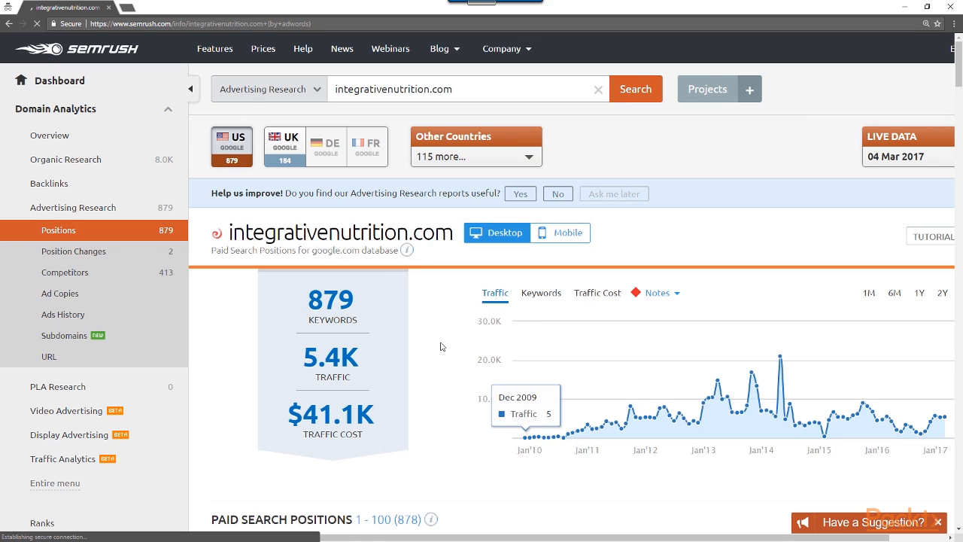
Set an advanced filter on the paid search positions to include keywords with CPC less than 1.00
{"action": "scroll", "coordinate": [555, 341], "scroll_direction": "down", "scroll_amount": 2}
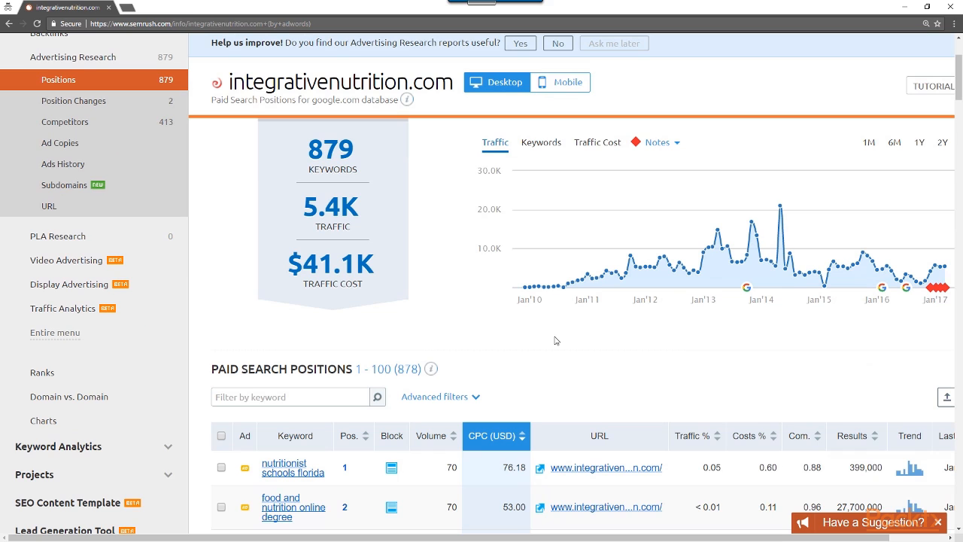
{"action": "scroll", "coordinate": [554, 341], "scroll_direction": "down", "scroll_amount": 2}
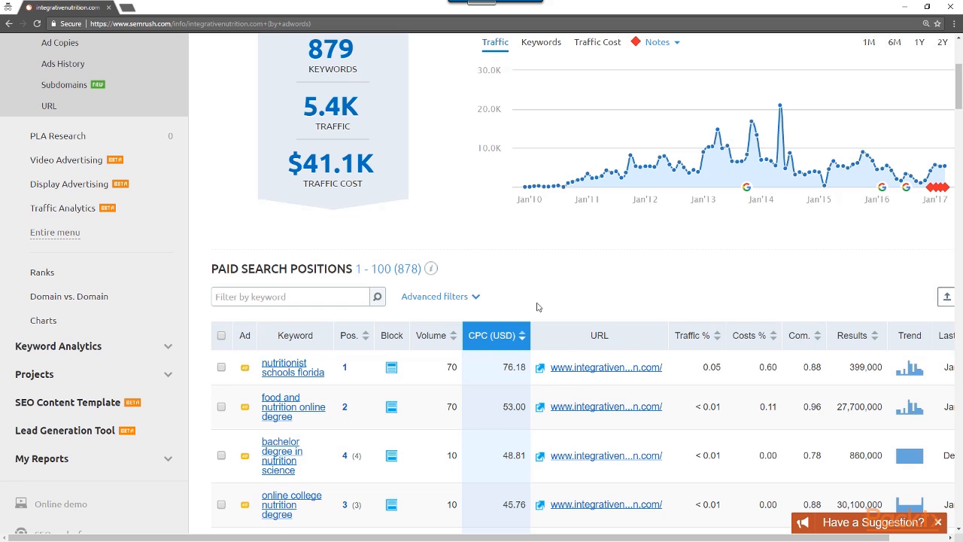
{"action": "scroll", "coordinate": [538, 306], "scroll_direction": "down", "scroll_amount": 2}
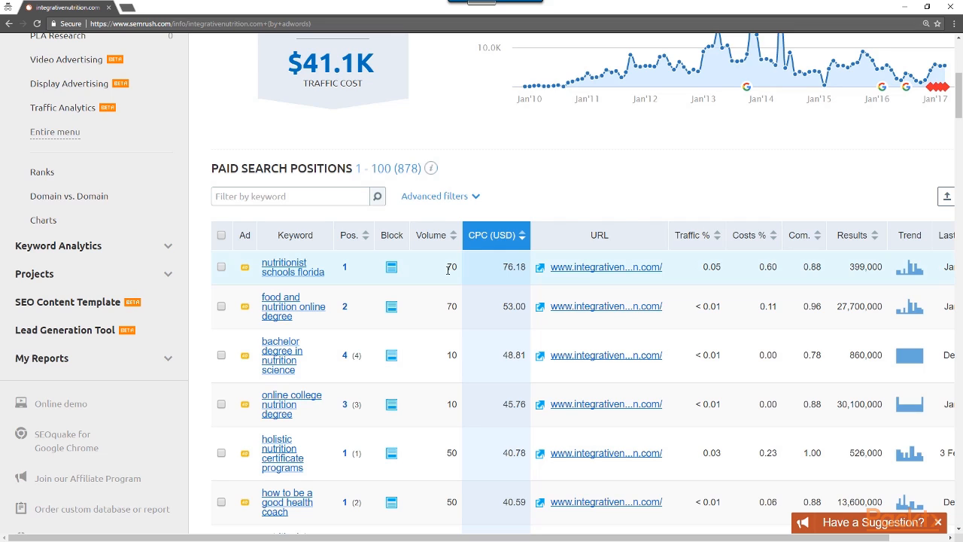
{"action": "left_click", "coordinate": [471, 197]}
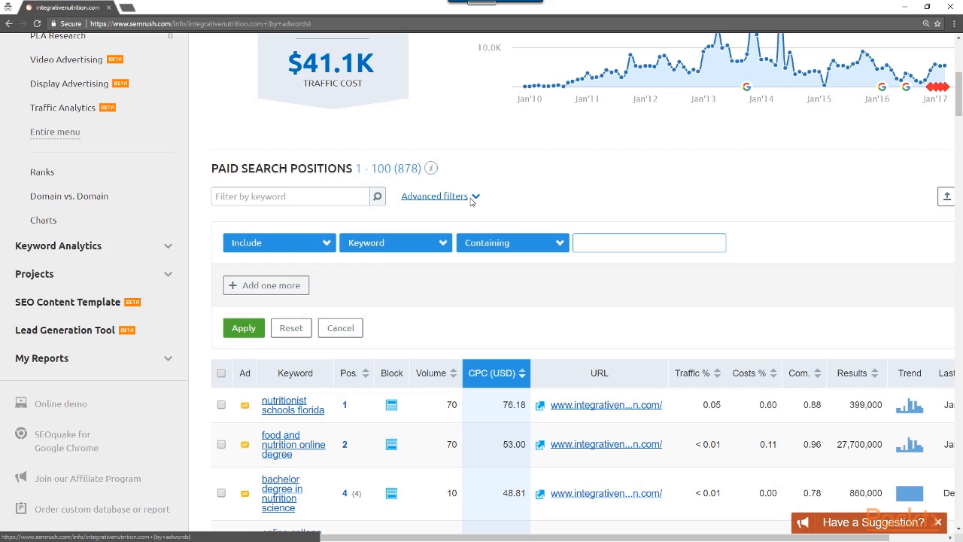
{"action": "left_click", "coordinate": [417, 250]}
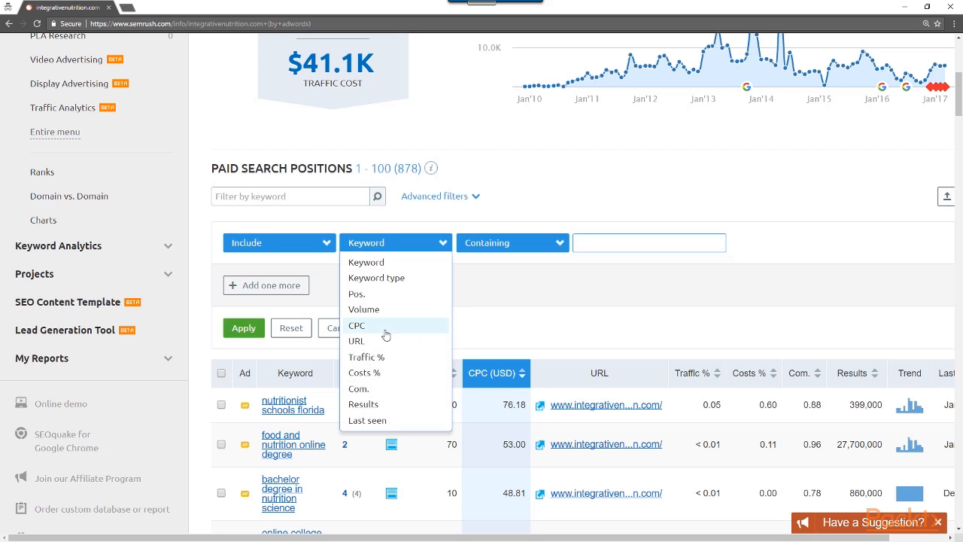
{"action": "left_click", "coordinate": [425, 324]}
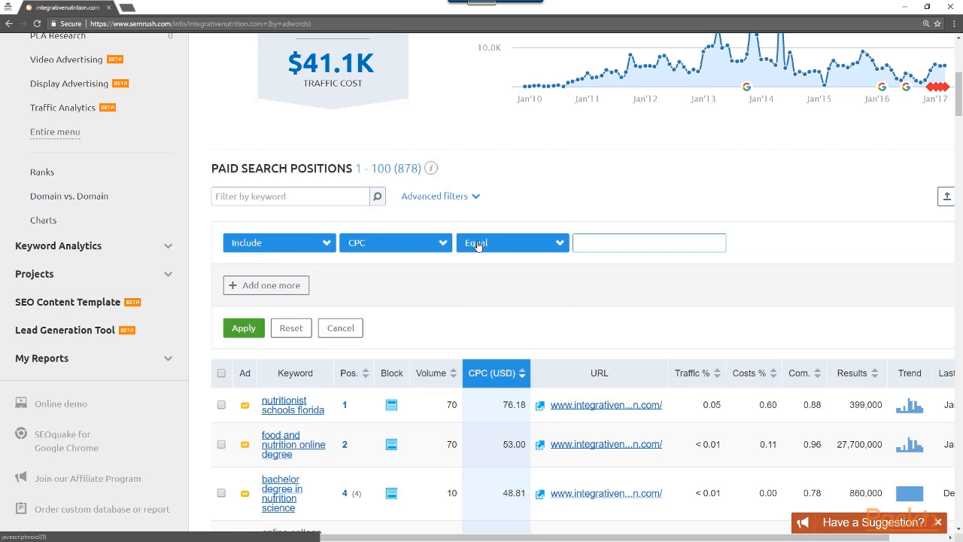
{"action": "left_click", "coordinate": [519, 245]}
{"action": "left_click", "coordinate": [518, 297]}
{"action": "left_click", "coordinate": [622, 249]}
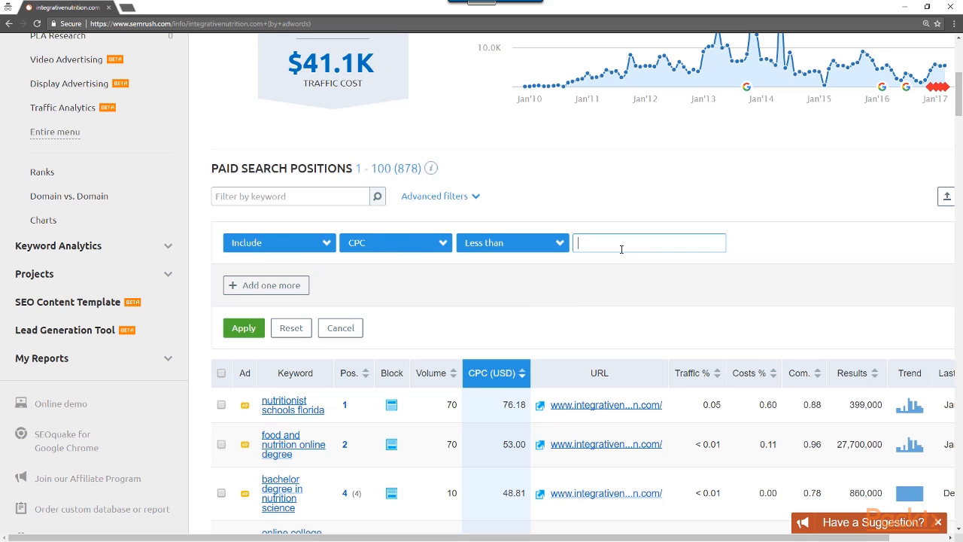
{"action": "type", "text": "1.00"}
Add a second filter condition that includes keywords with Com. less than 0.6
{"action": "left_click", "coordinate": [280, 287]}
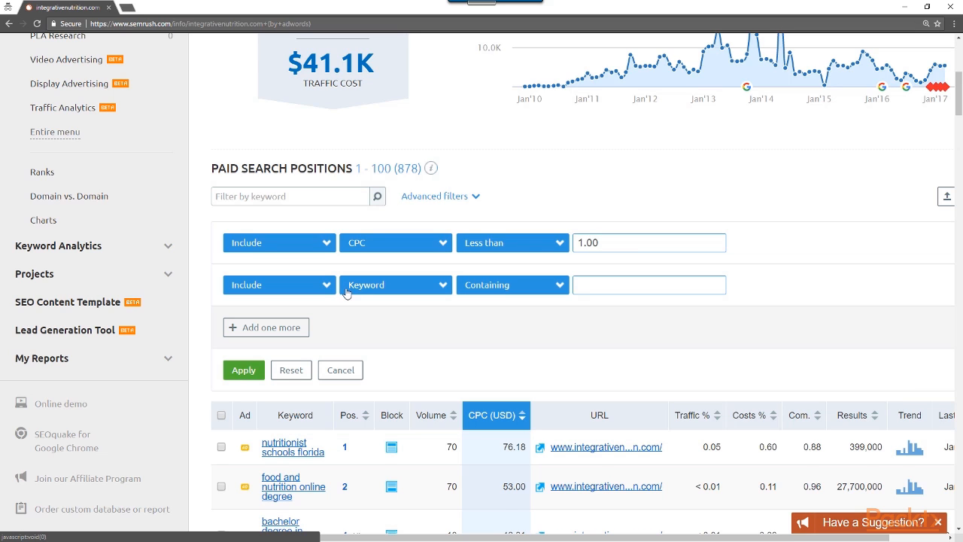
{"action": "left_click", "coordinate": [401, 288]}
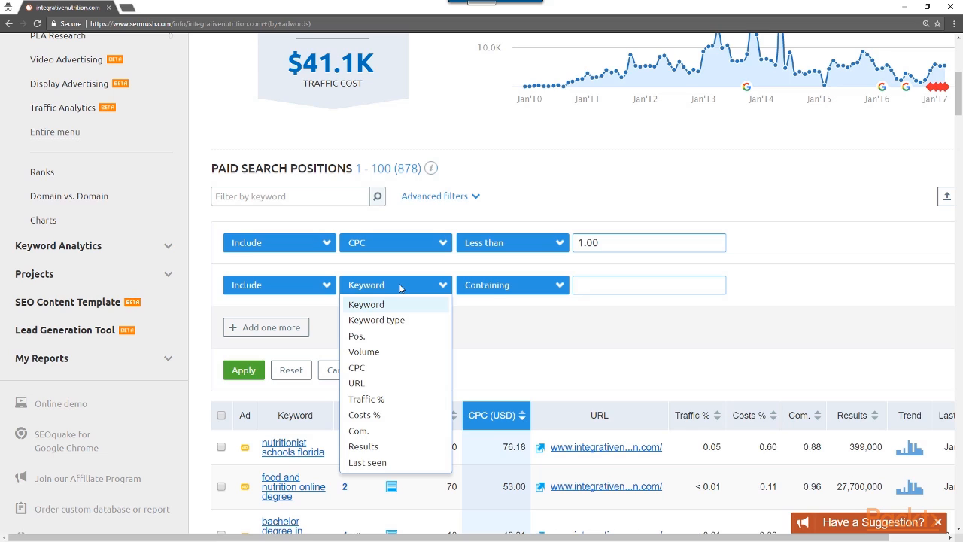
{"action": "left_click", "coordinate": [403, 431]}
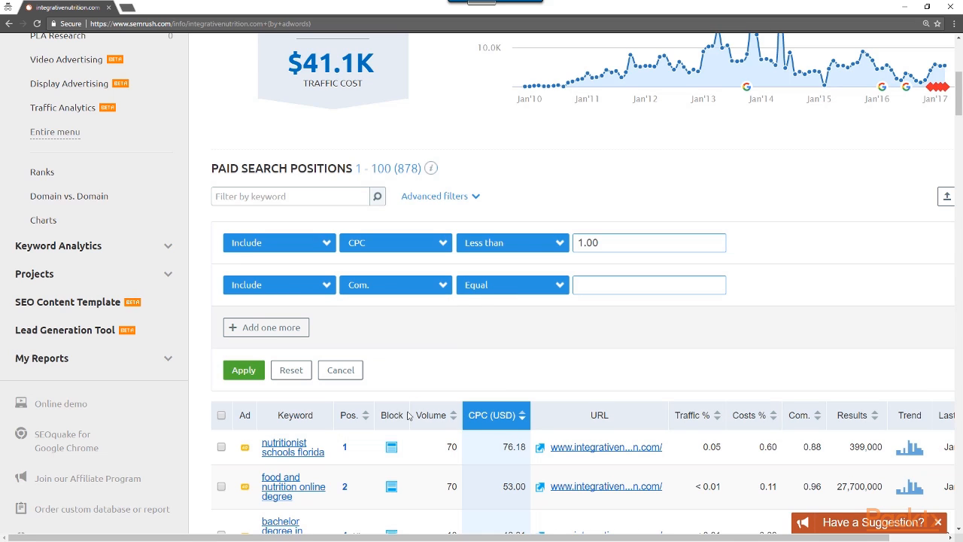
{"action": "left_click", "coordinate": [518, 289]}
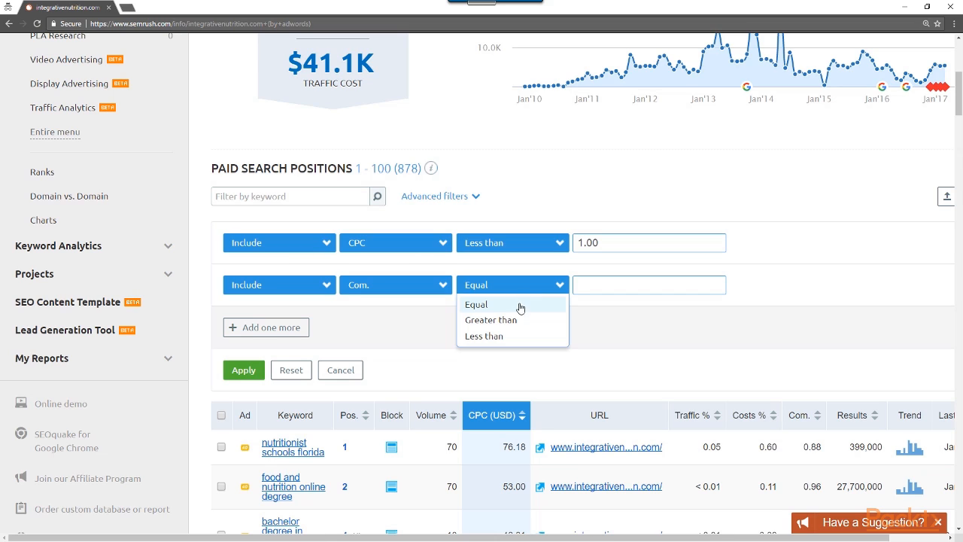
{"action": "left_click", "coordinate": [520, 337]}
{"action": "left_click", "coordinate": [640, 285]}
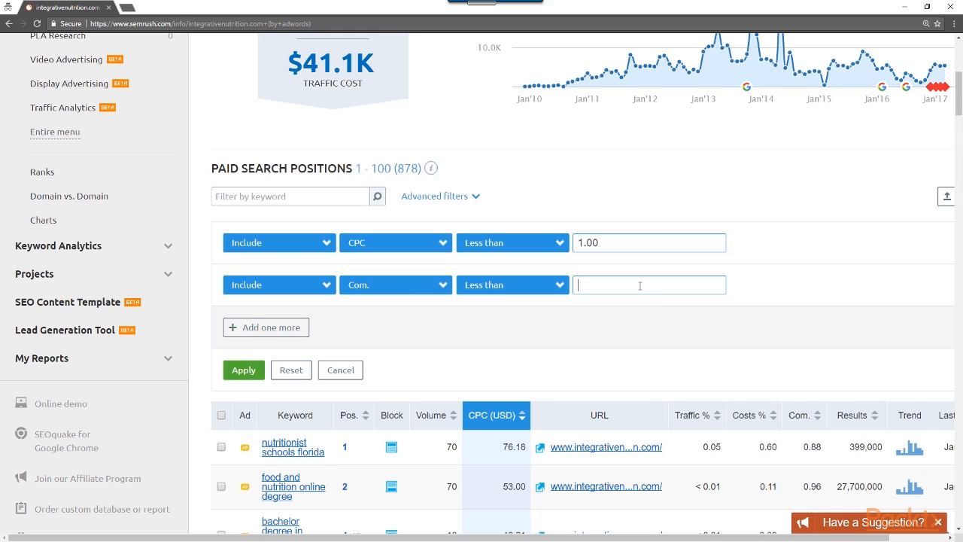
{"action": "type", "text": "0.6"}
Add a third filter condition that includes keywords with Volume greater than 500
{"action": "left_click", "coordinate": [245, 331]}
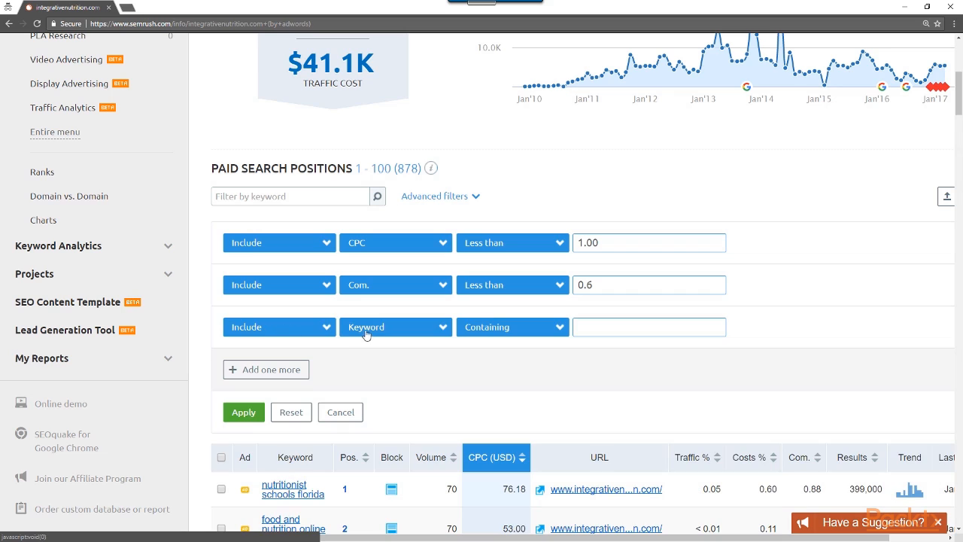
{"action": "left_click", "coordinate": [316, 329]}
{"action": "left_click", "coordinate": [314, 346]}
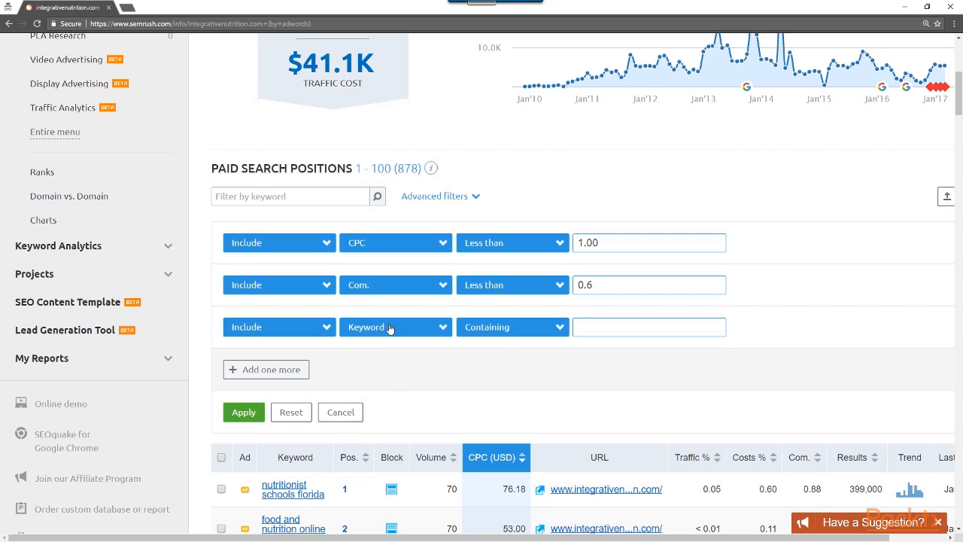
{"action": "left_click", "coordinate": [389, 328]}
{"action": "left_click", "coordinate": [409, 394]}
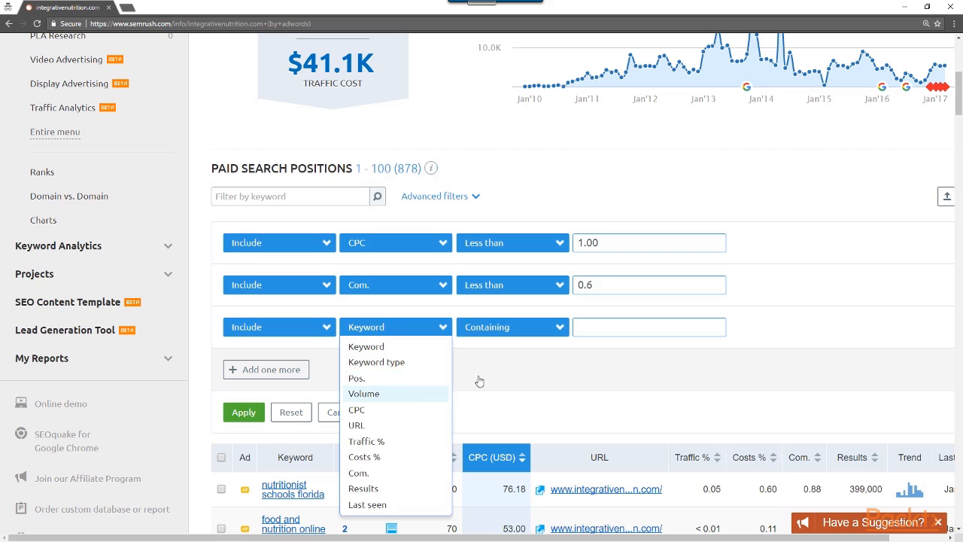
{"action": "left_click", "coordinate": [531, 338]}
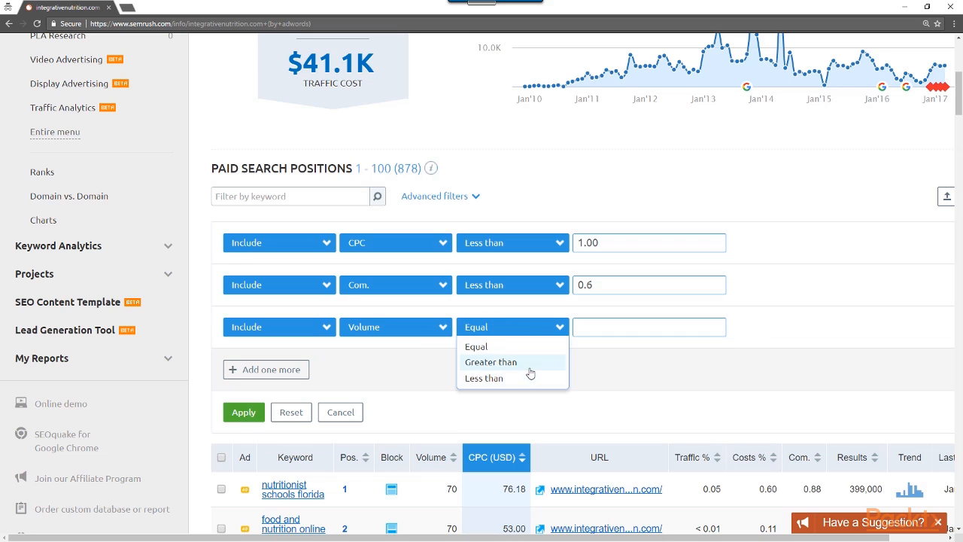
{"action": "left_click", "coordinate": [530, 365]}
{"action": "left_click", "coordinate": [600, 334]}
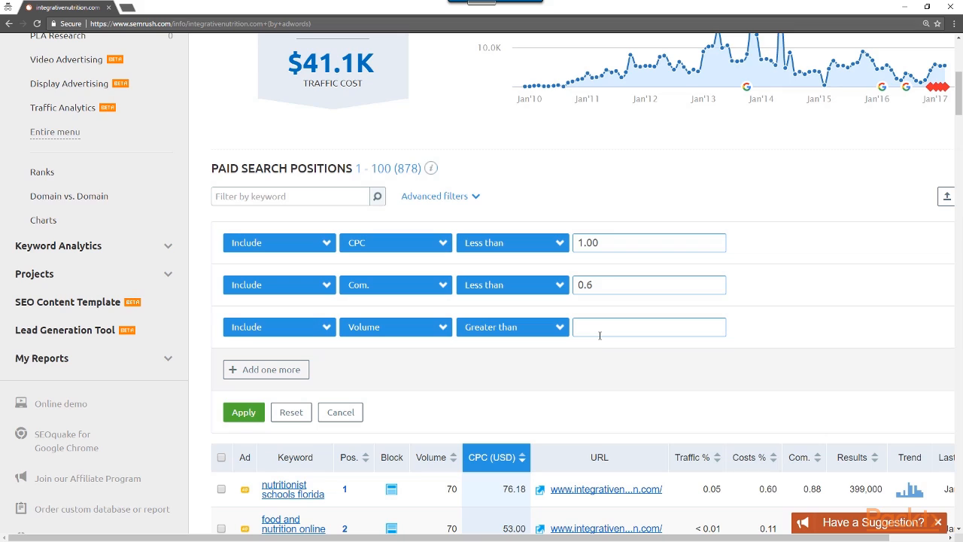
{"action": "type", "text": "500"}
Apply the advanced filters and examine the matching paid keywords and the explanation of the Com. column
{"action": "left_click", "coordinate": [237, 416]}
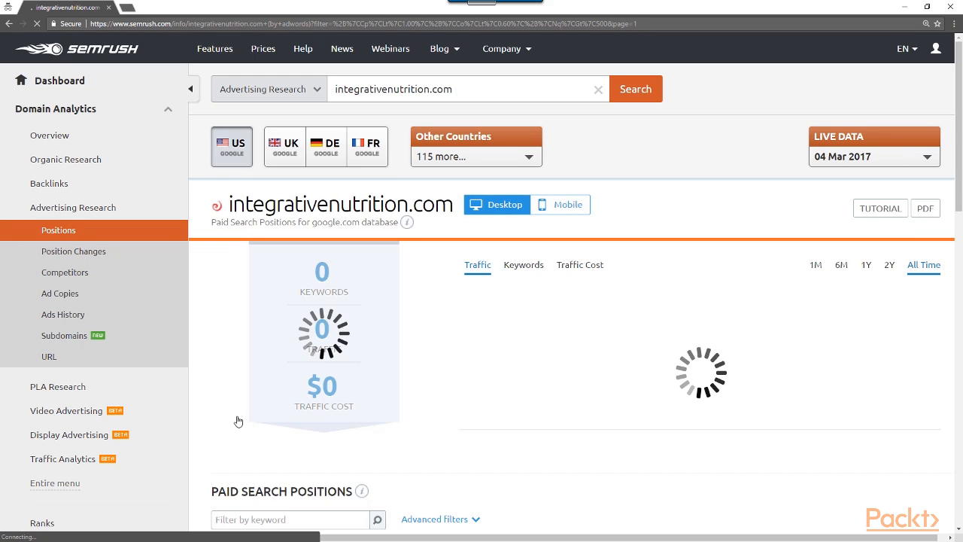
{"action": "scroll", "coordinate": [444, 370], "scroll_direction": "down", "scroll_amount": 6}
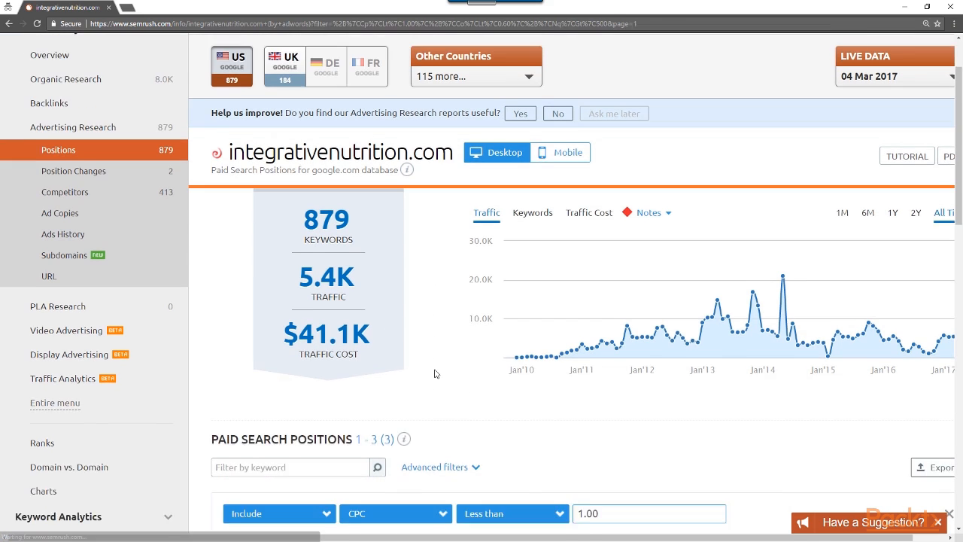
{"action": "scroll", "coordinate": [454, 367], "scroll_direction": "down", "scroll_amount": 2}
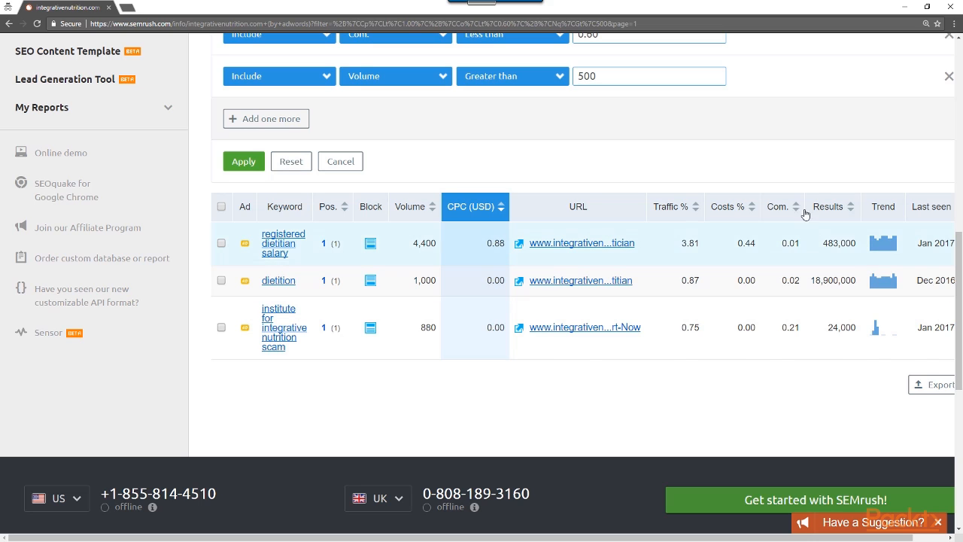
{"action": "mouse_move", "coordinate": [779, 208]}
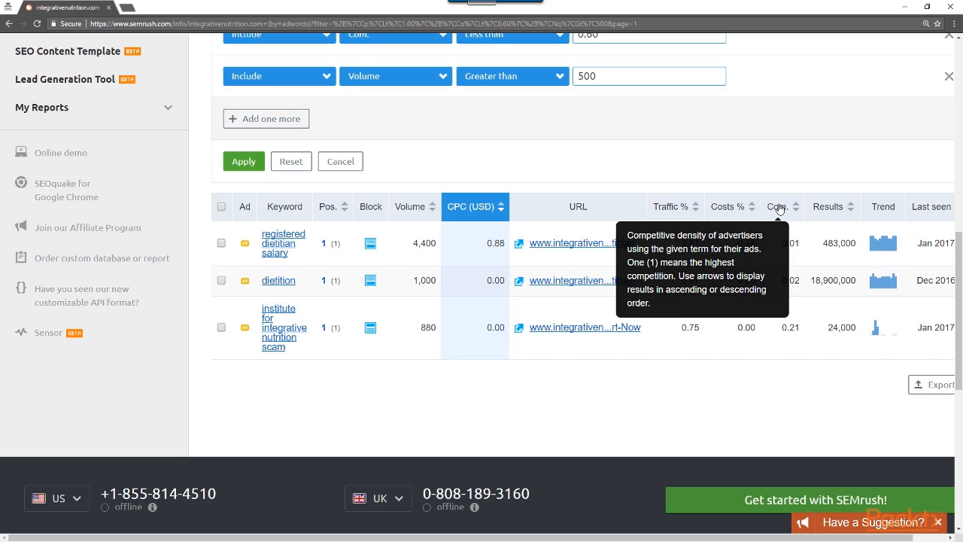